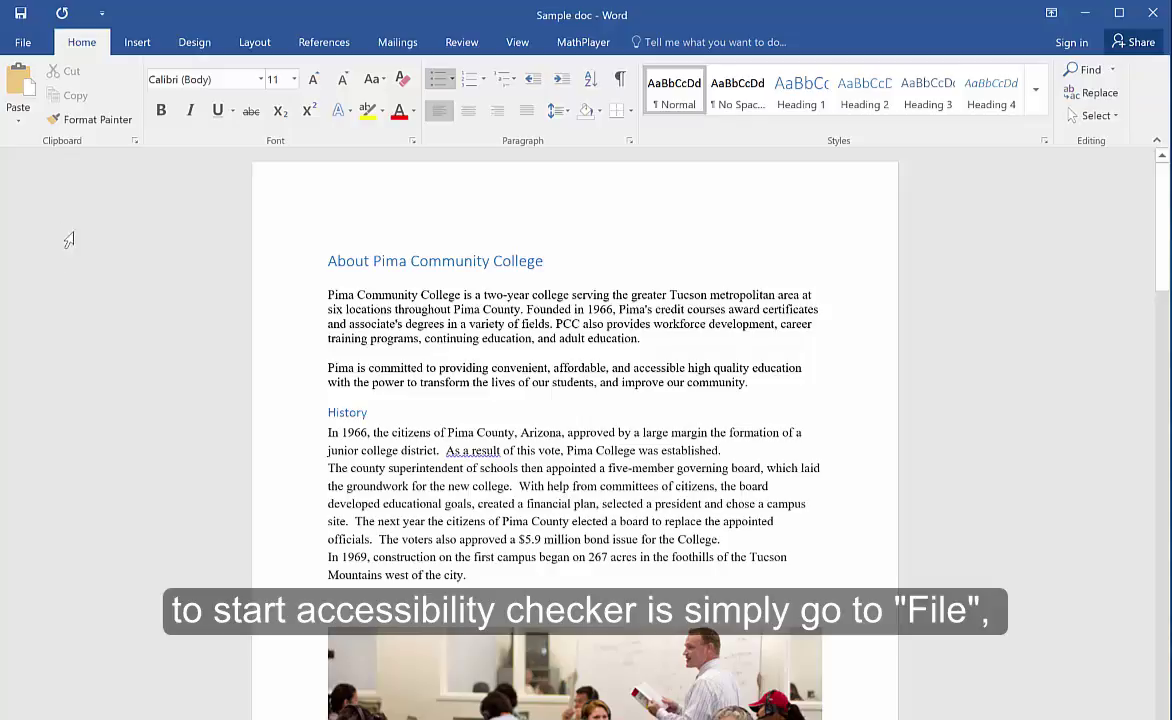
Run Check Accessibility from the File Info page's Check for Issues menu.
{"action": "left_click", "coordinate": [24, 44]}
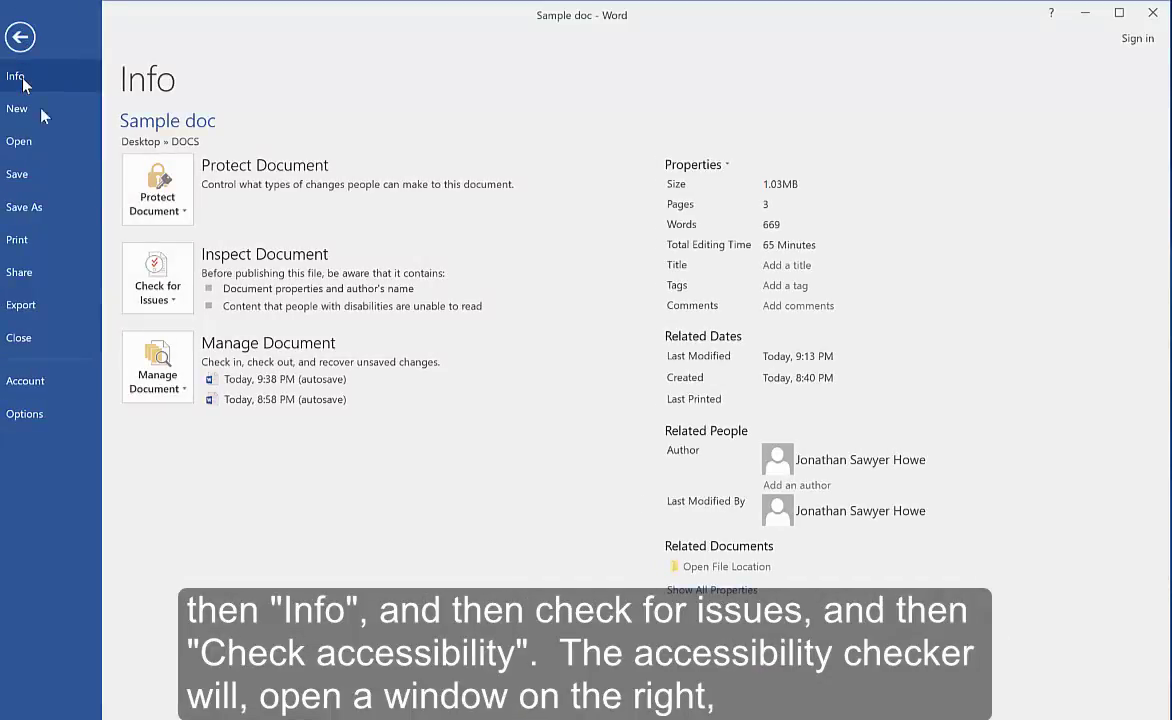
{"action": "left_click", "coordinate": [155, 270]}
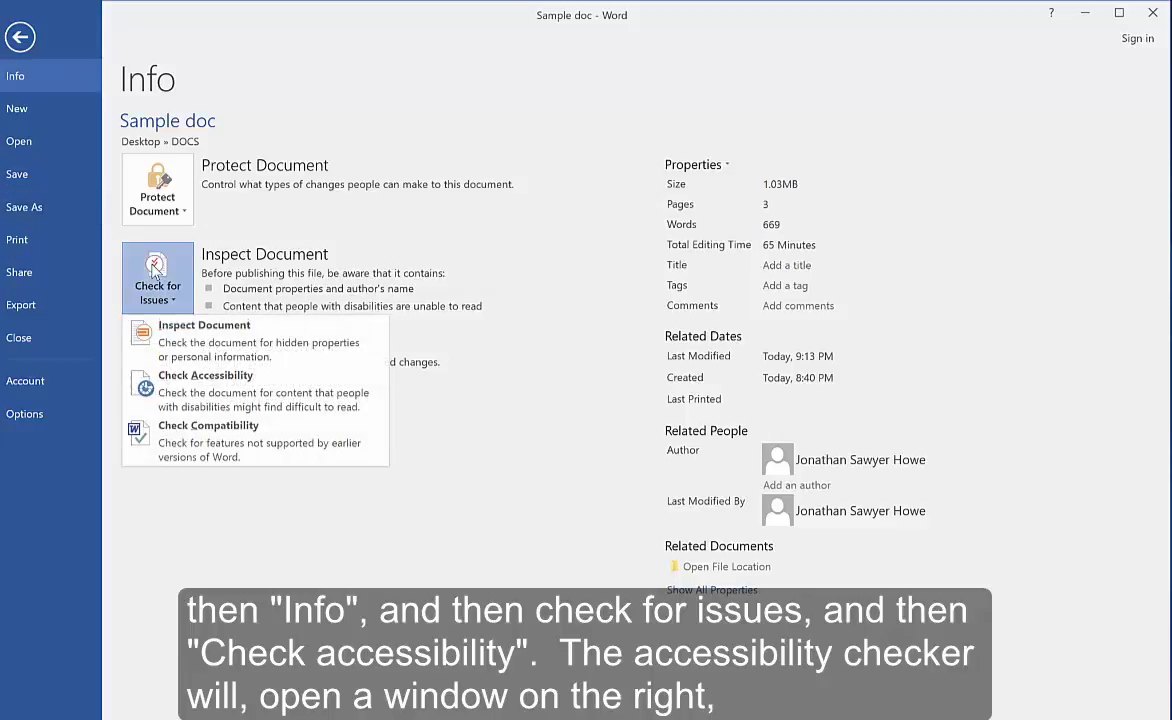
{"action": "left_click", "coordinate": [192, 378]}
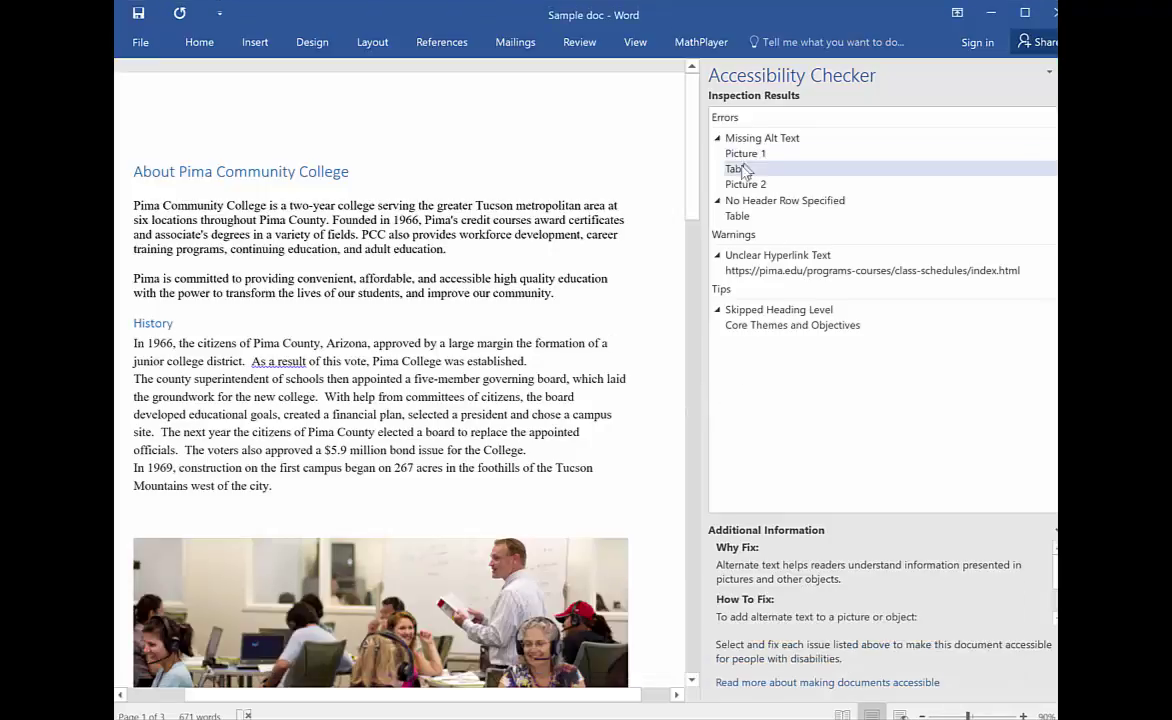
{"action": "left_click", "coordinate": [737, 172]}
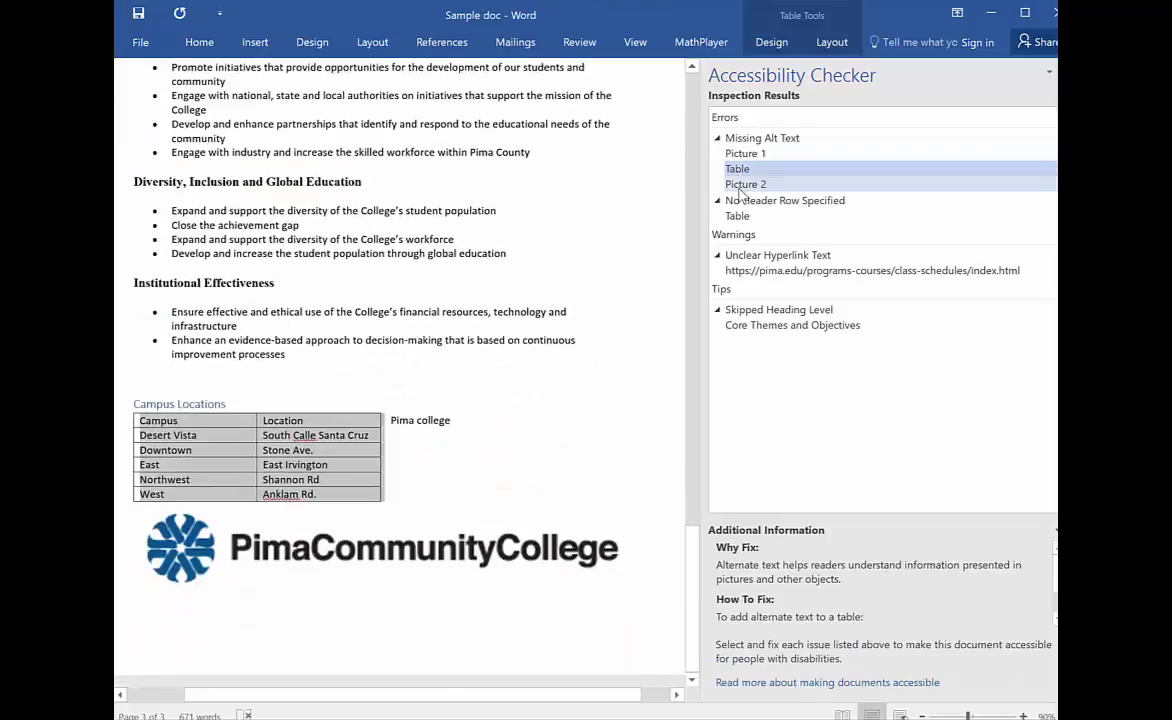
{"action": "left_click", "coordinate": [742, 185]}
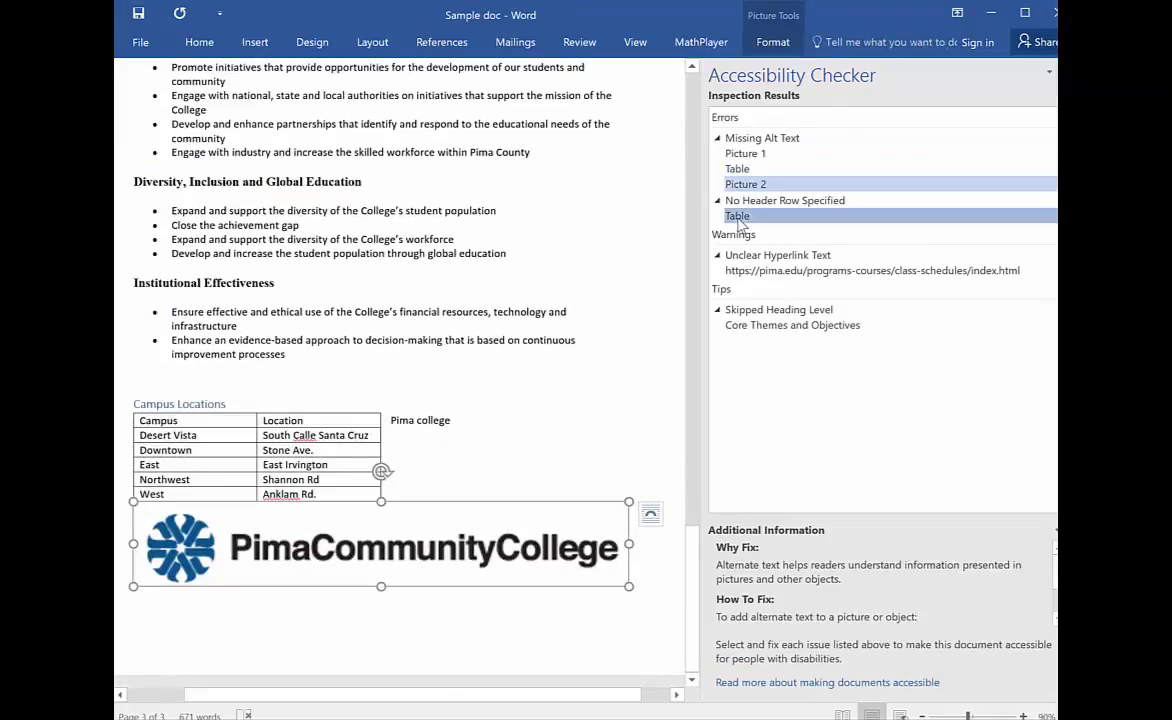
{"action": "left_click", "coordinate": [738, 217]}
{"action": "left_click", "coordinate": [748, 272]}
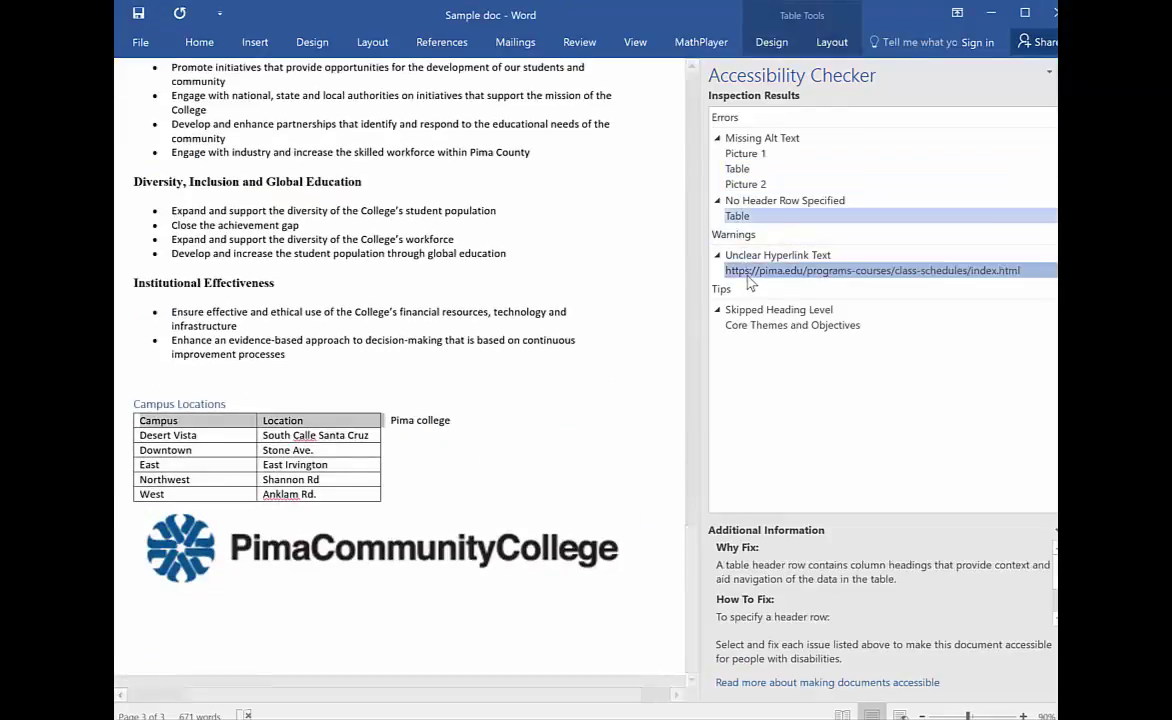
{"action": "left_click", "coordinate": [755, 327]}
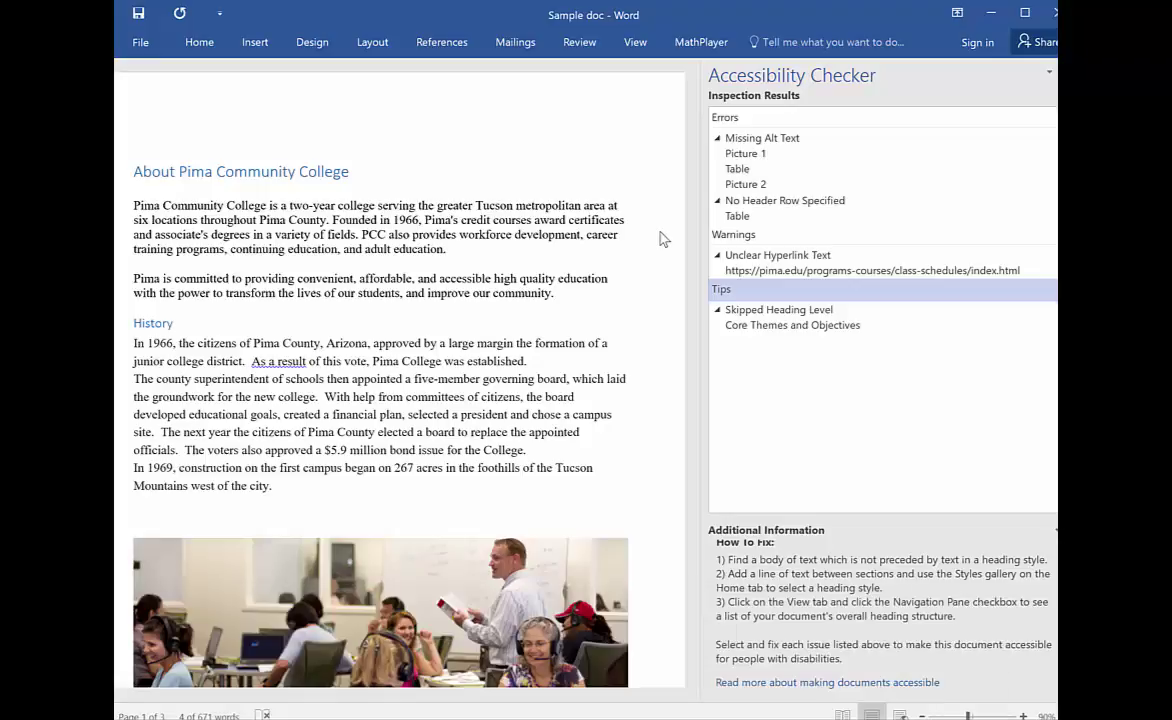
Give Picture 1, the classroom photo, the alt text description 'Picture of classroom'.
{"action": "left_click", "coordinate": [738, 156]}
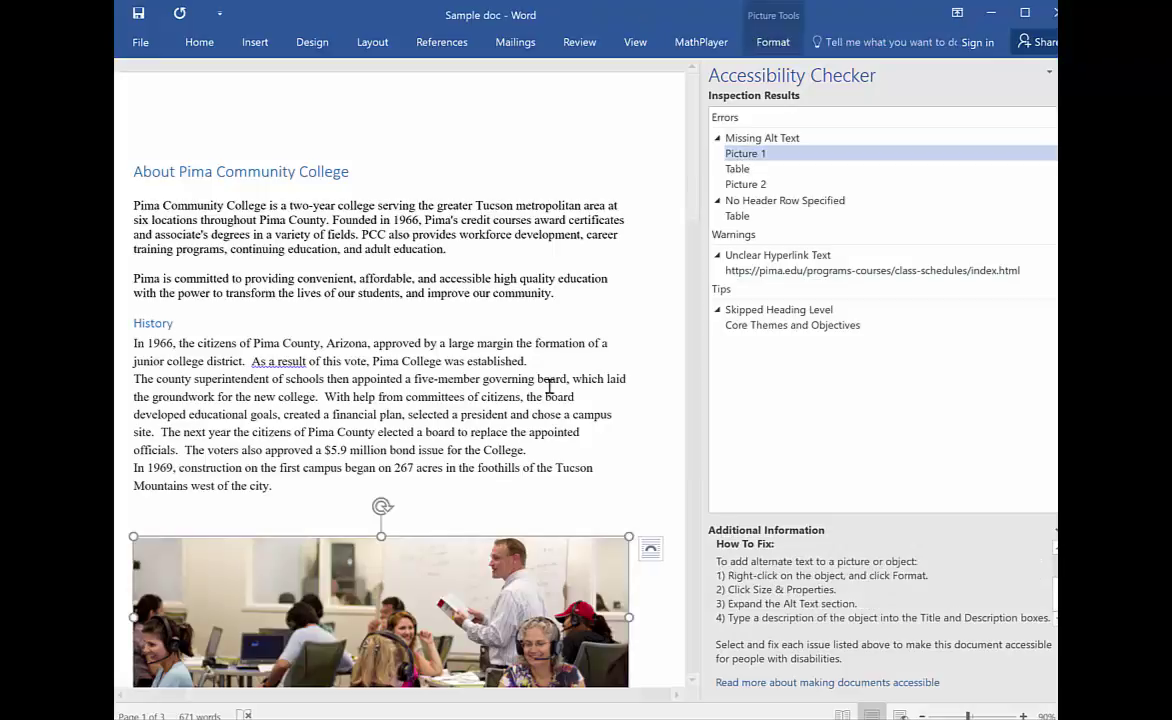
{"action": "right_click", "coordinate": [489, 558]}
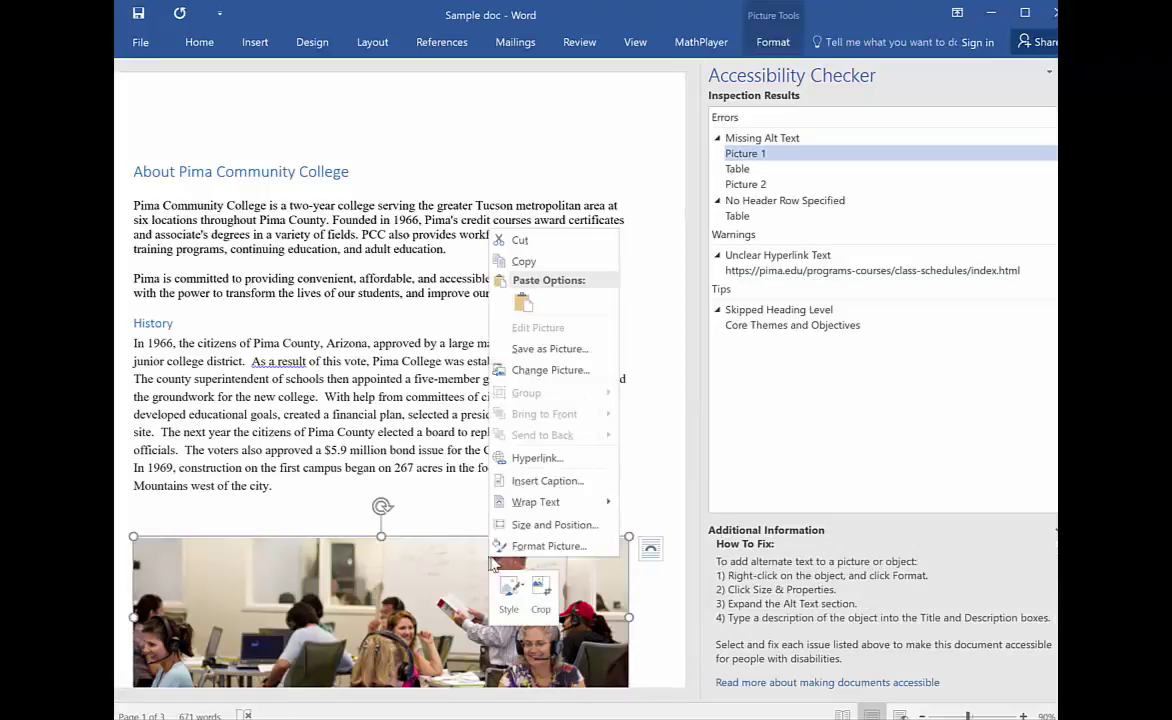
{"action": "left_click", "coordinate": [515, 546]}
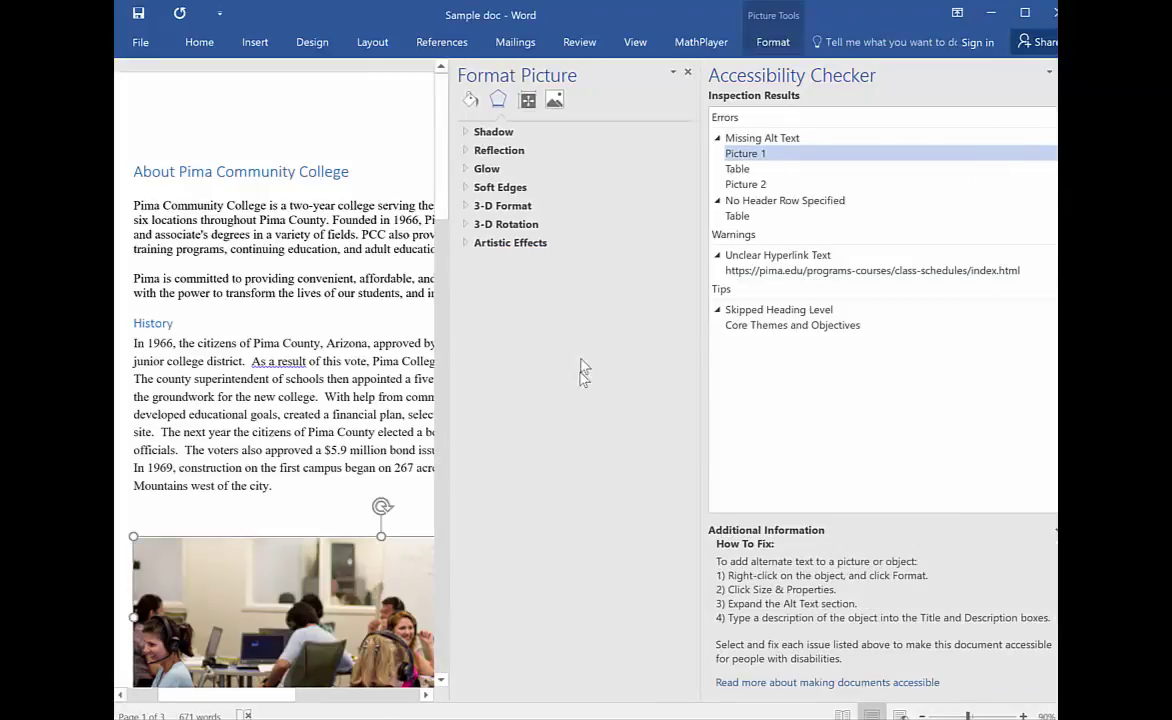
{"action": "left_click", "coordinate": [533, 103]}
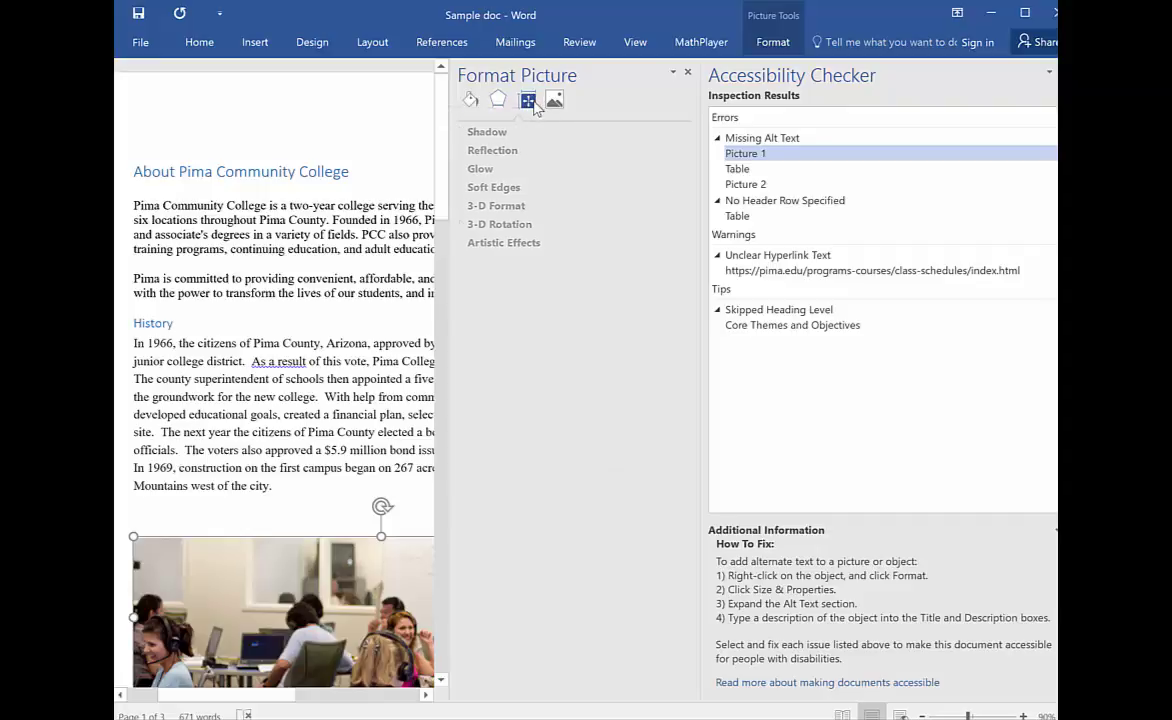
{"action": "left_click", "coordinate": [527, 240]}
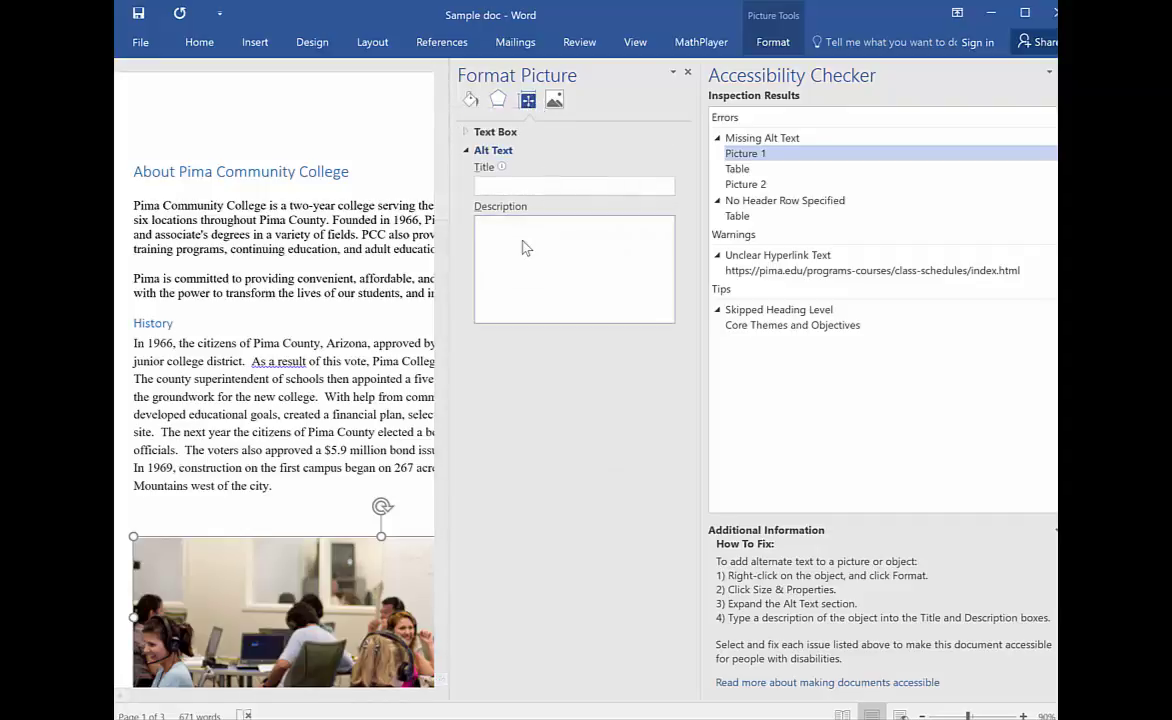
{"action": "type", "text": "Pictur"}
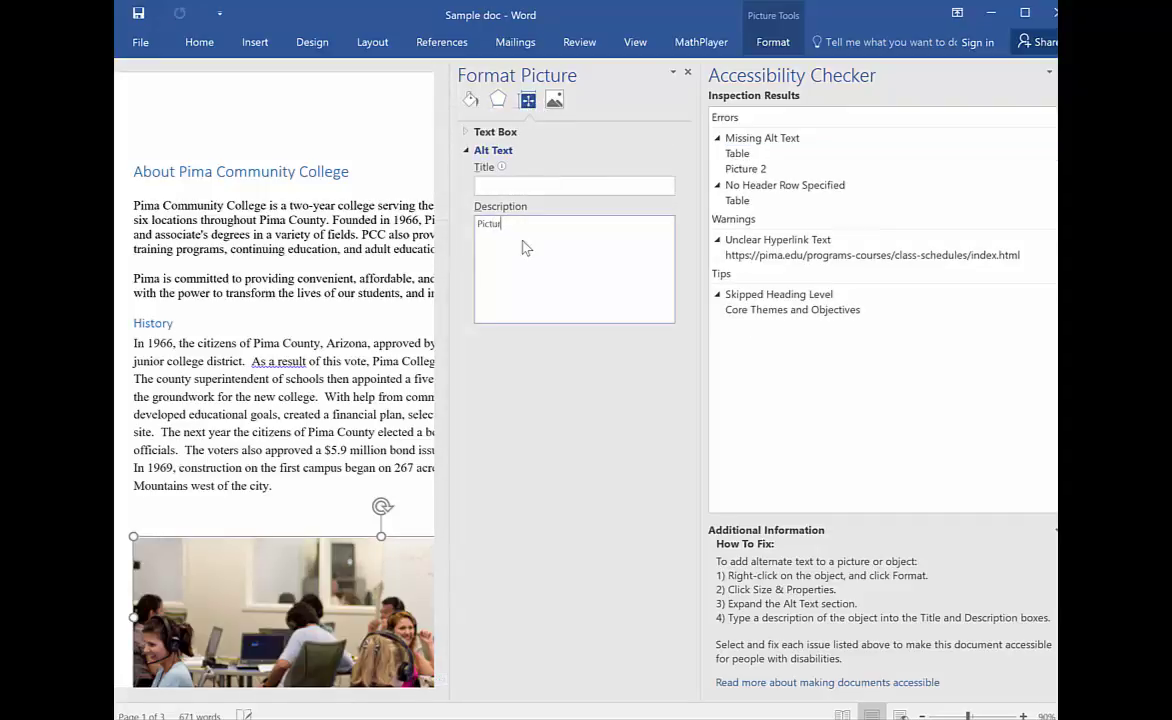
{"action": "type", "text": "e of classroom"}
Set the Campus Locations table's alt text description to 'Table of campus locations' in Table Properties.
{"action": "left_click", "coordinate": [740, 153]}
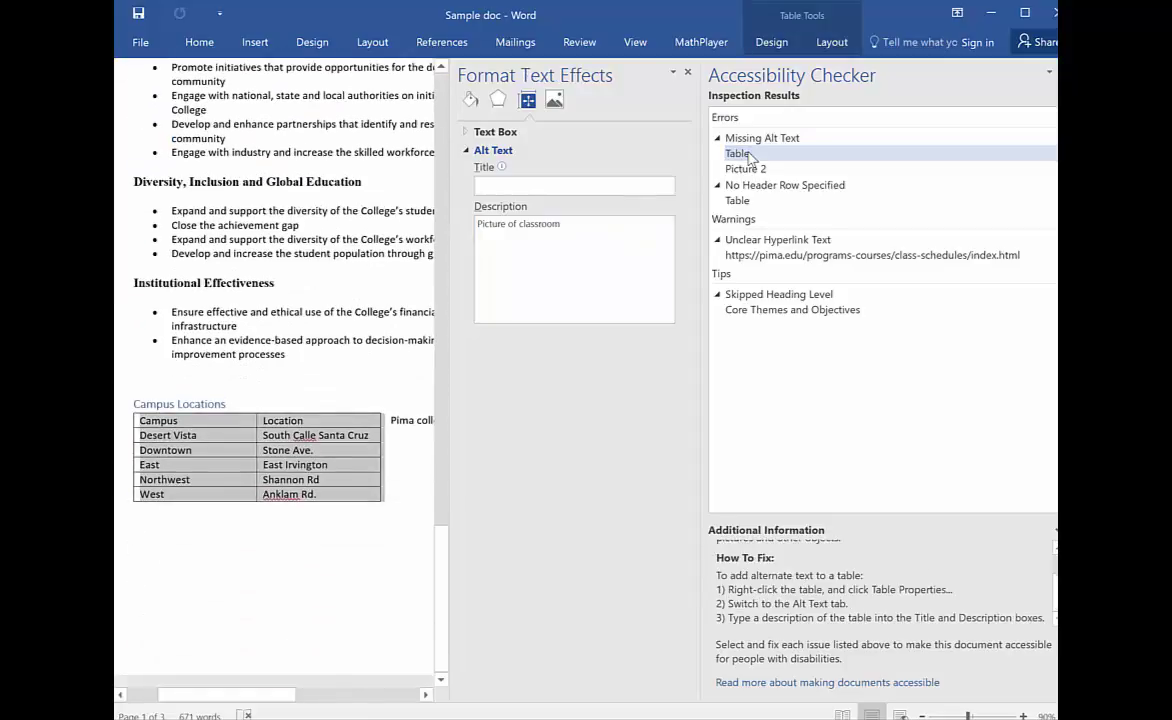
{"action": "right_click", "coordinate": [334, 460]}
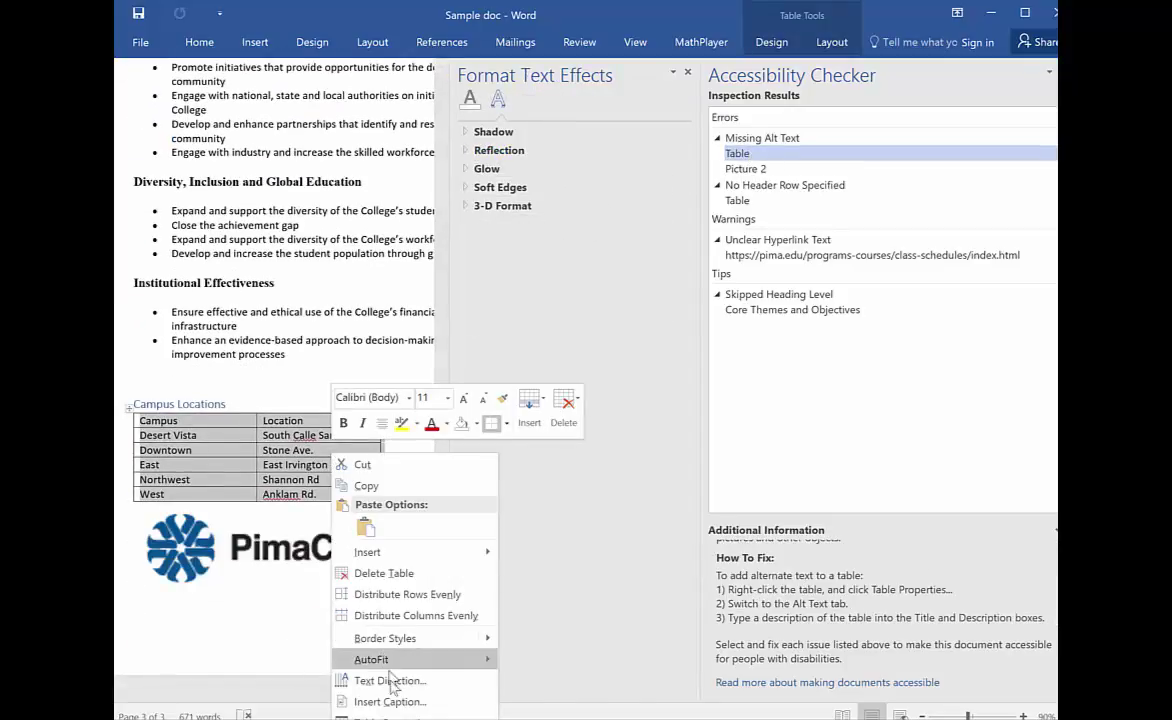
{"action": "left_click", "coordinate": [390, 716]}
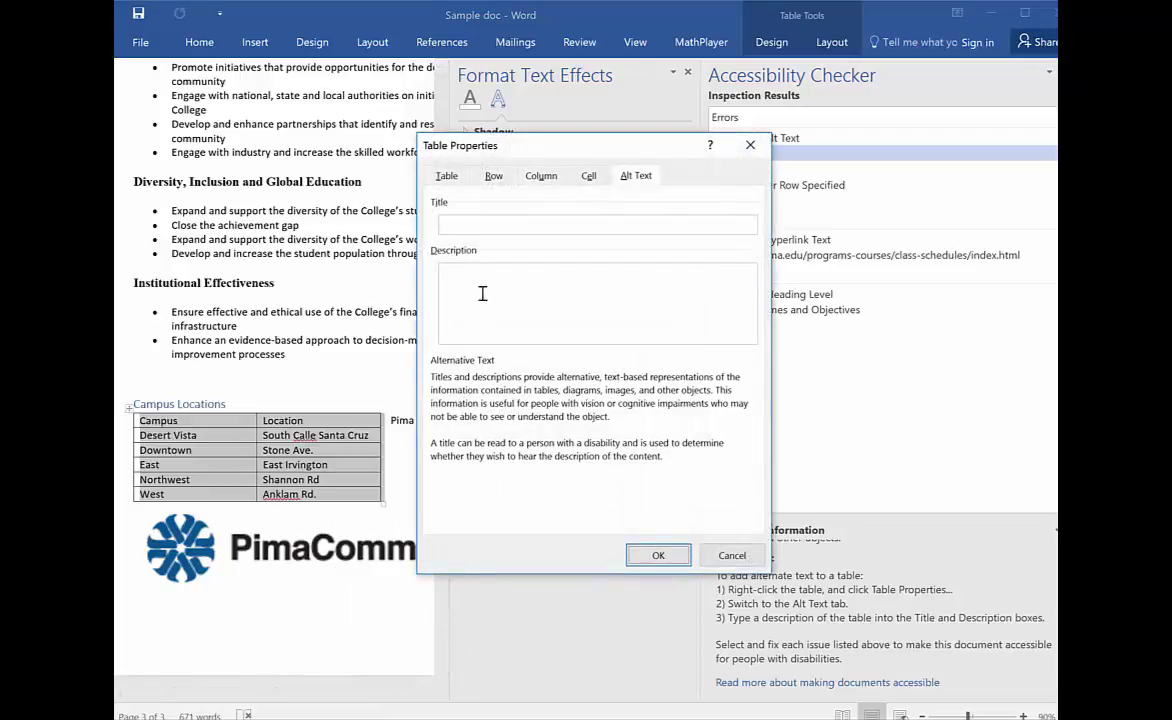
{"action": "left_click", "coordinate": [472, 277]}
{"action": "type", "text": "Table of campus locations"}
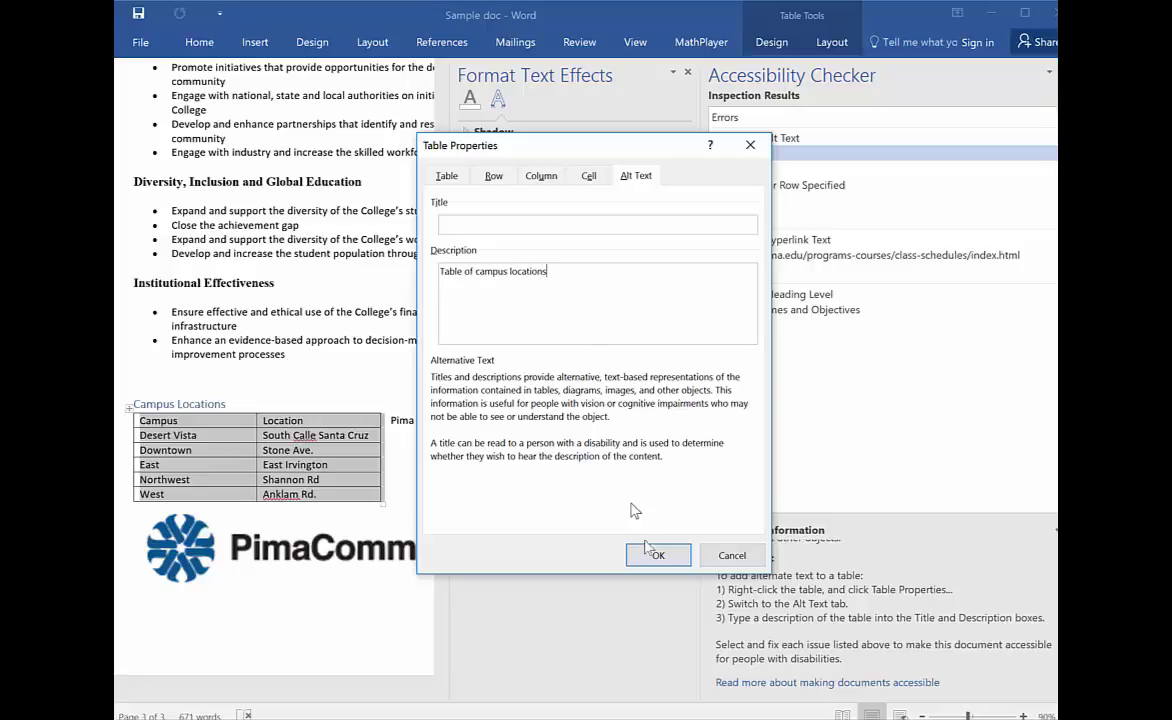
{"action": "left_click", "coordinate": [656, 555]}
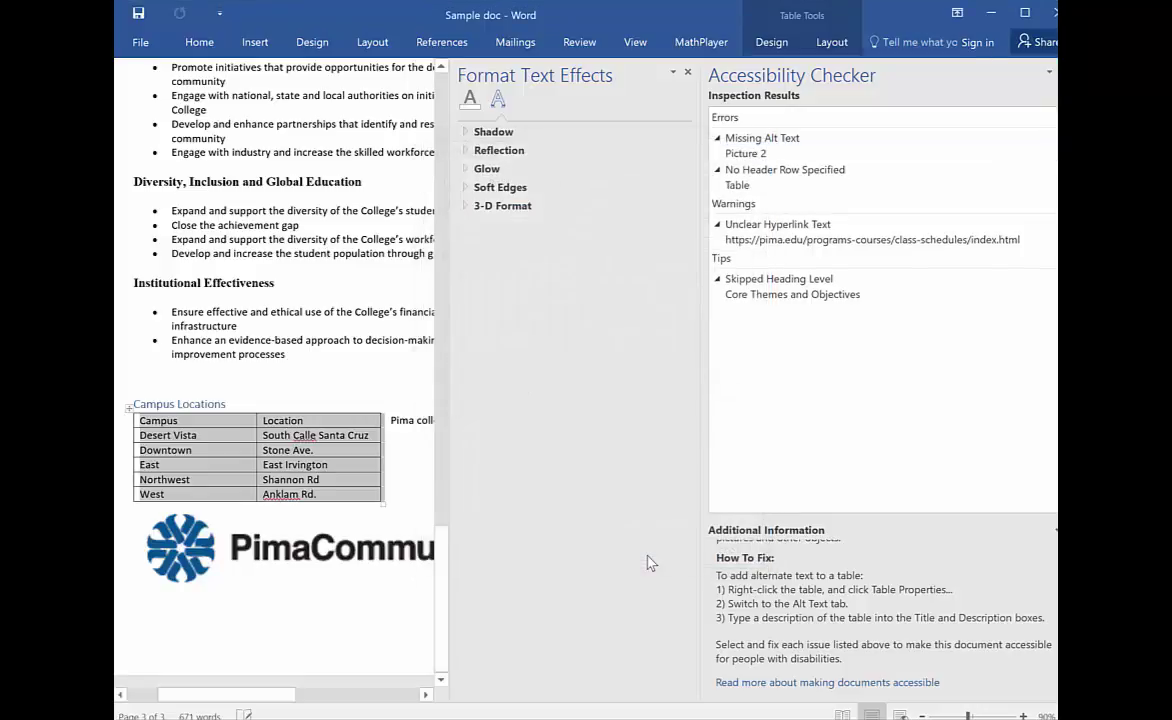
Enter 'Screen shot of pima logo' as Picture 2's alt text description.
{"action": "left_click", "coordinate": [759, 155]}
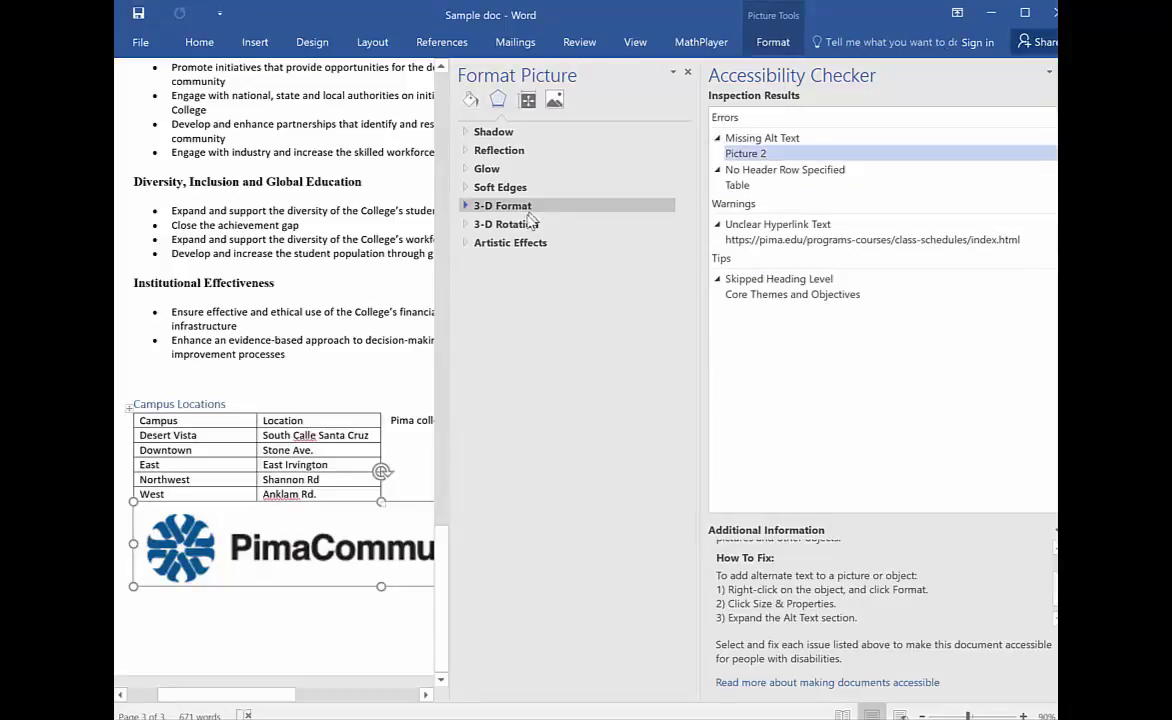
{"action": "left_click", "coordinate": [528, 99]}
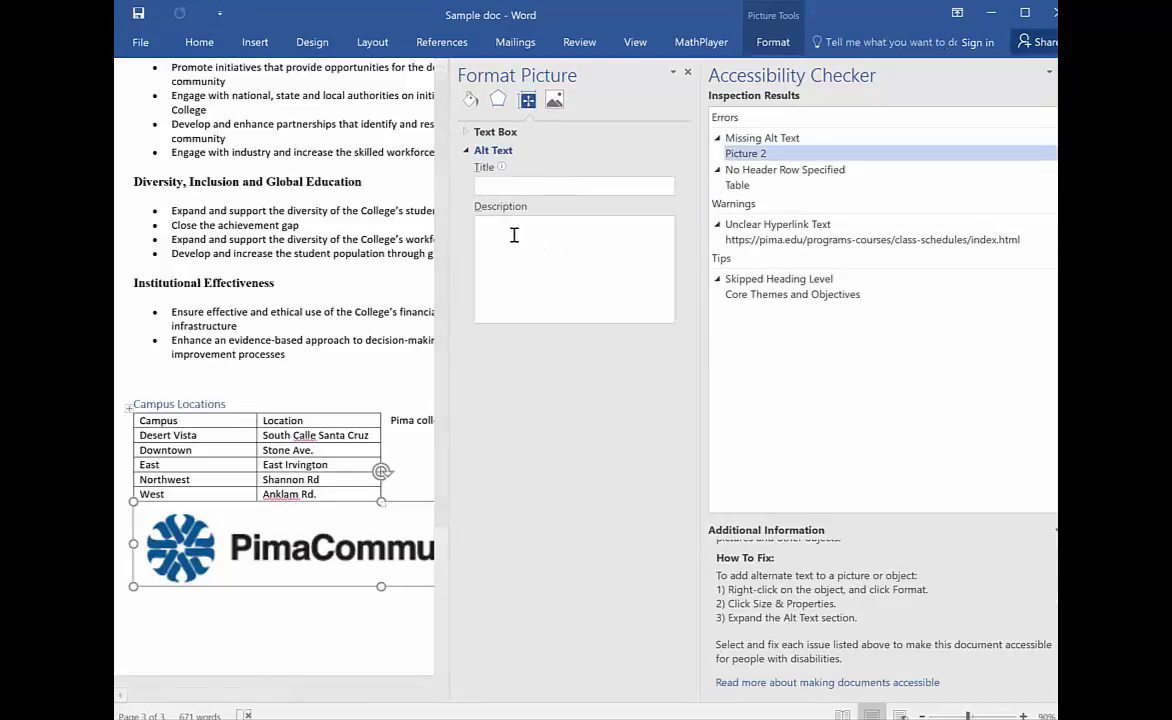
{"action": "left_click", "coordinate": [514, 236]}
{"action": "type", "text": "Screen sho"}
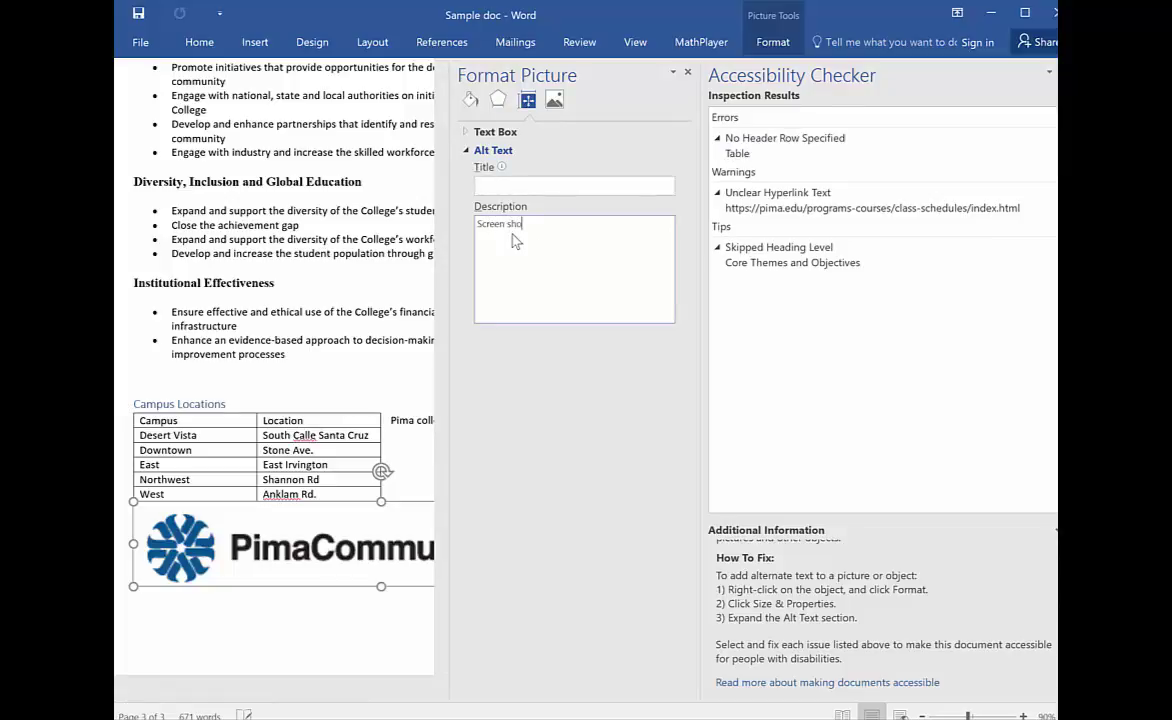
{"action": "type", "text": "ima logo"}
Make the campus table's top row a repeating header row, then select the Unclear Hyperlink Text issue.
{"action": "left_click", "coordinate": [736, 154]}
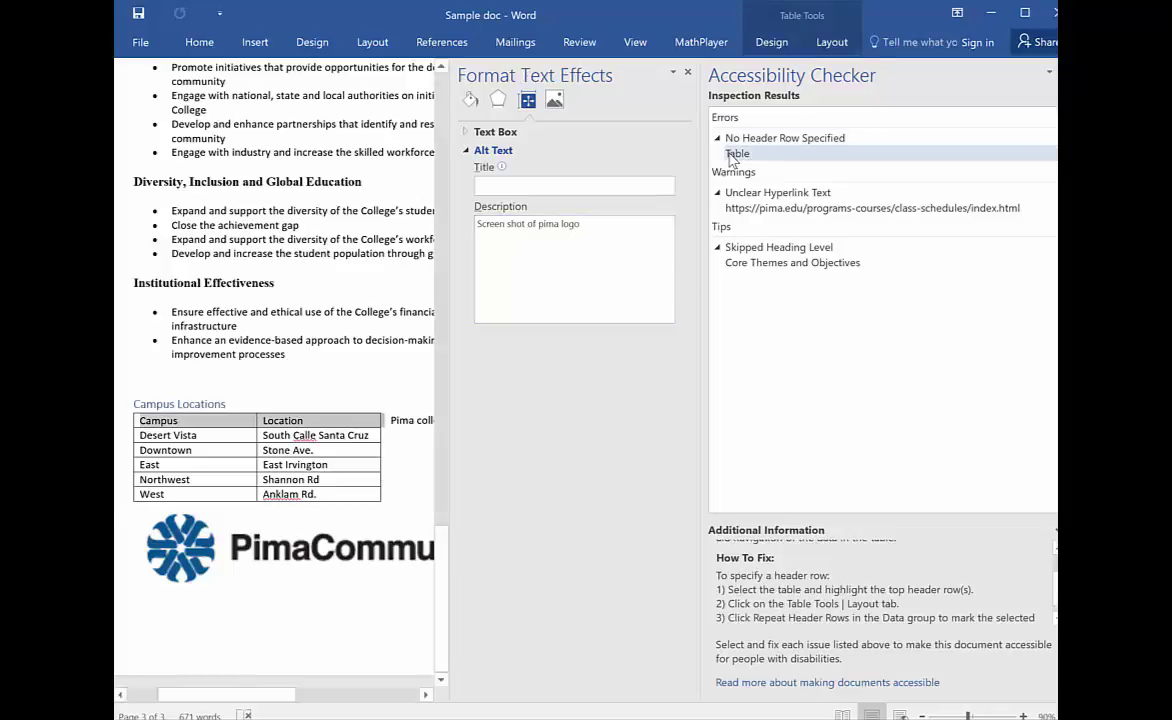
{"action": "left_click", "coordinate": [830, 44]}
{"action": "left_click", "coordinate": [890, 72]}
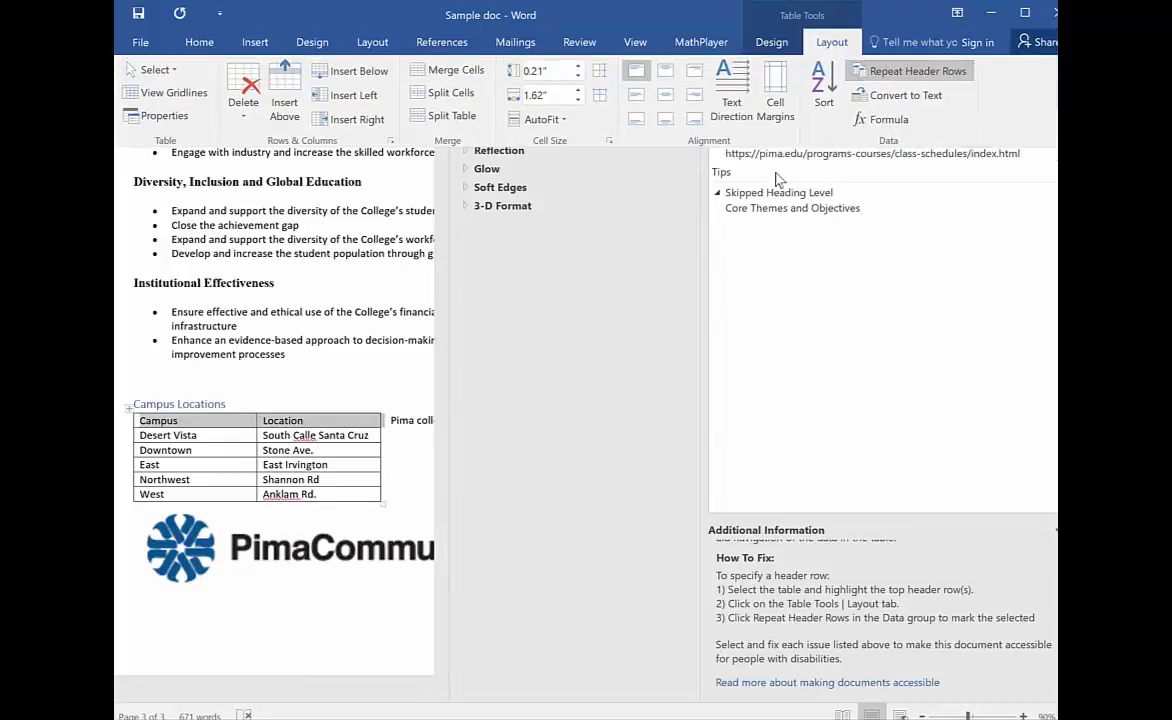
{"action": "left_click", "coordinate": [828, 156]}
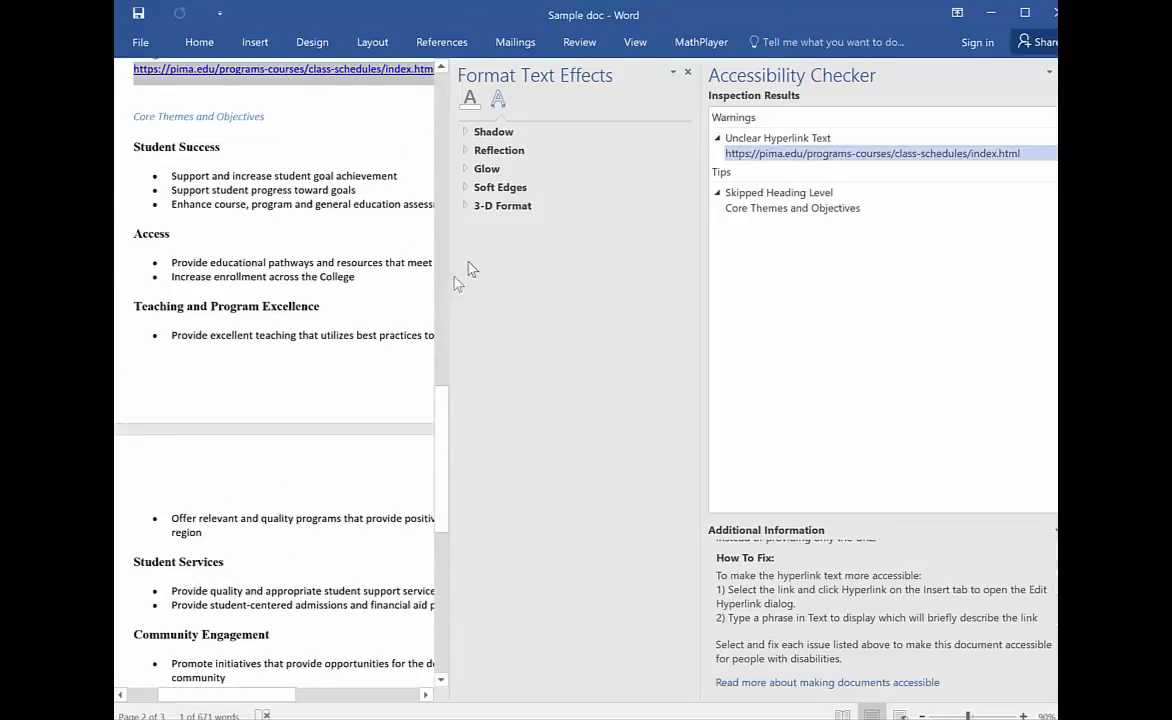
Change the pima class-schedules link's display text to 'class schedule'.
{"action": "right_click", "coordinate": [290, 83]}
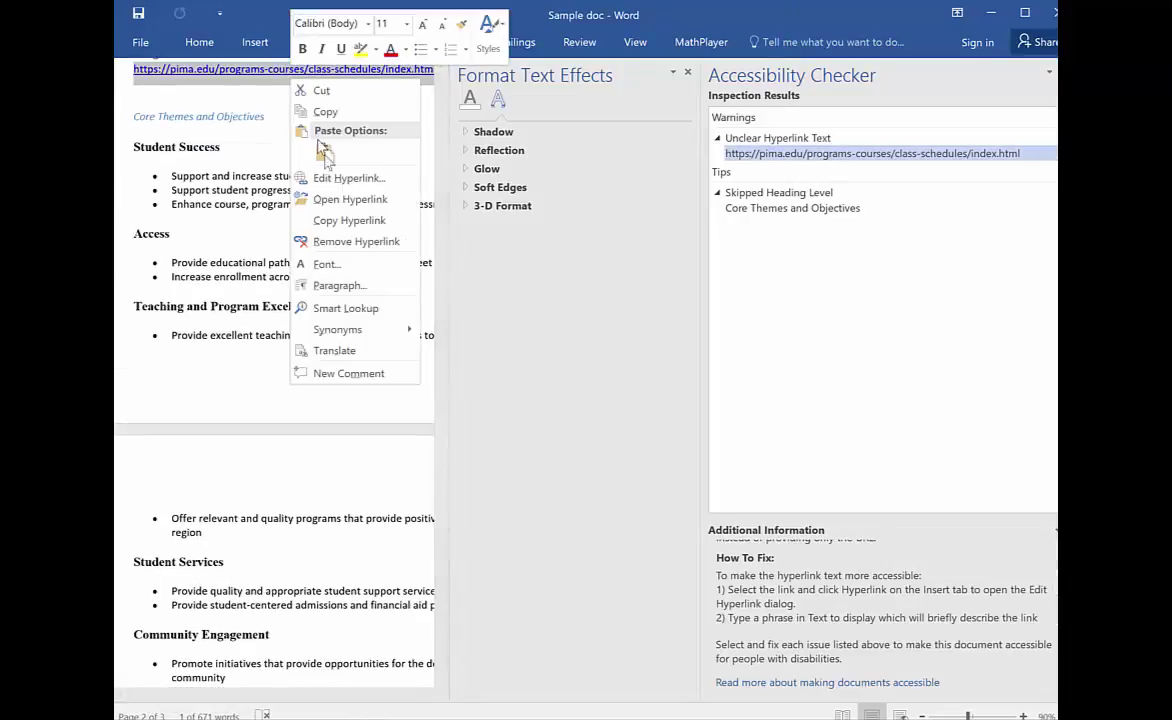
{"action": "left_click", "coordinate": [348, 180]}
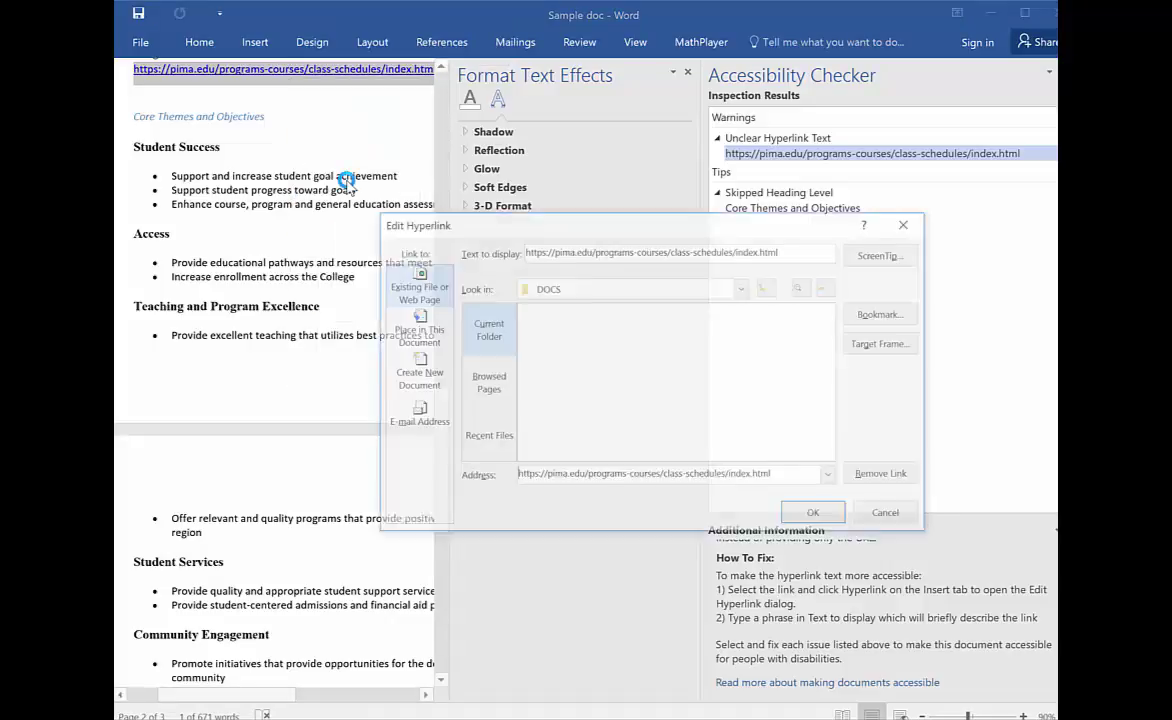
{"action": "double_click", "coordinate": [637, 250]}
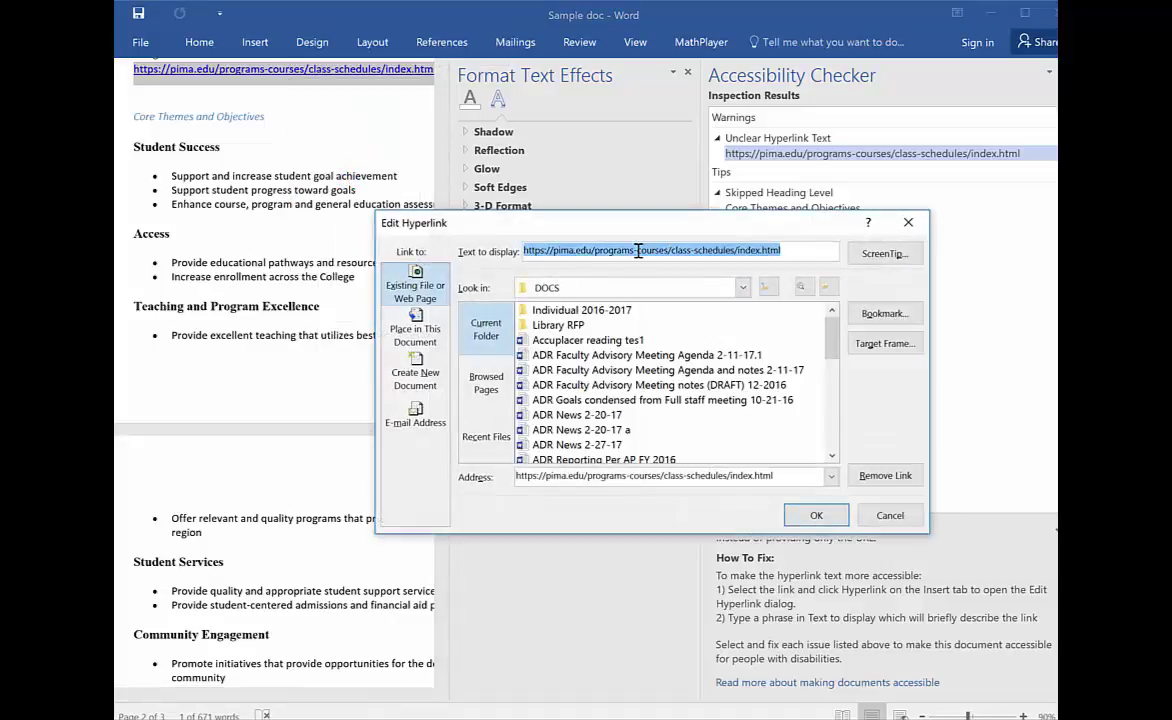
{"action": "type", "text": "class schedule"}
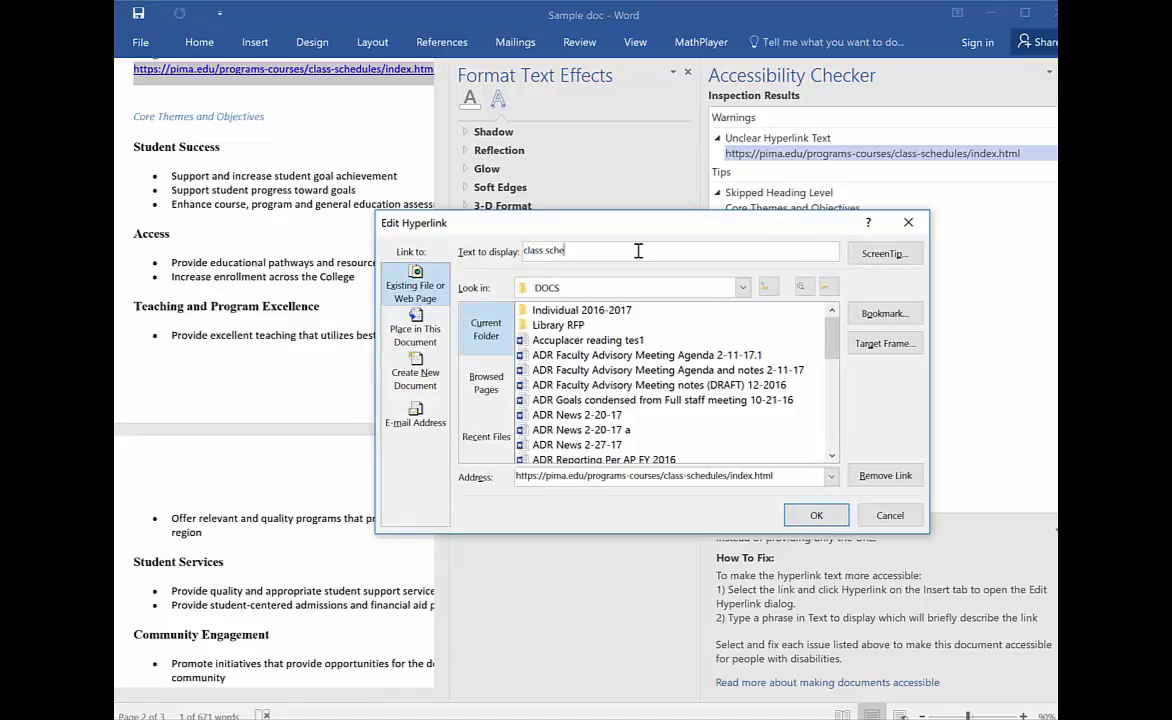
{"action": "left_click", "coordinate": [811, 515]}
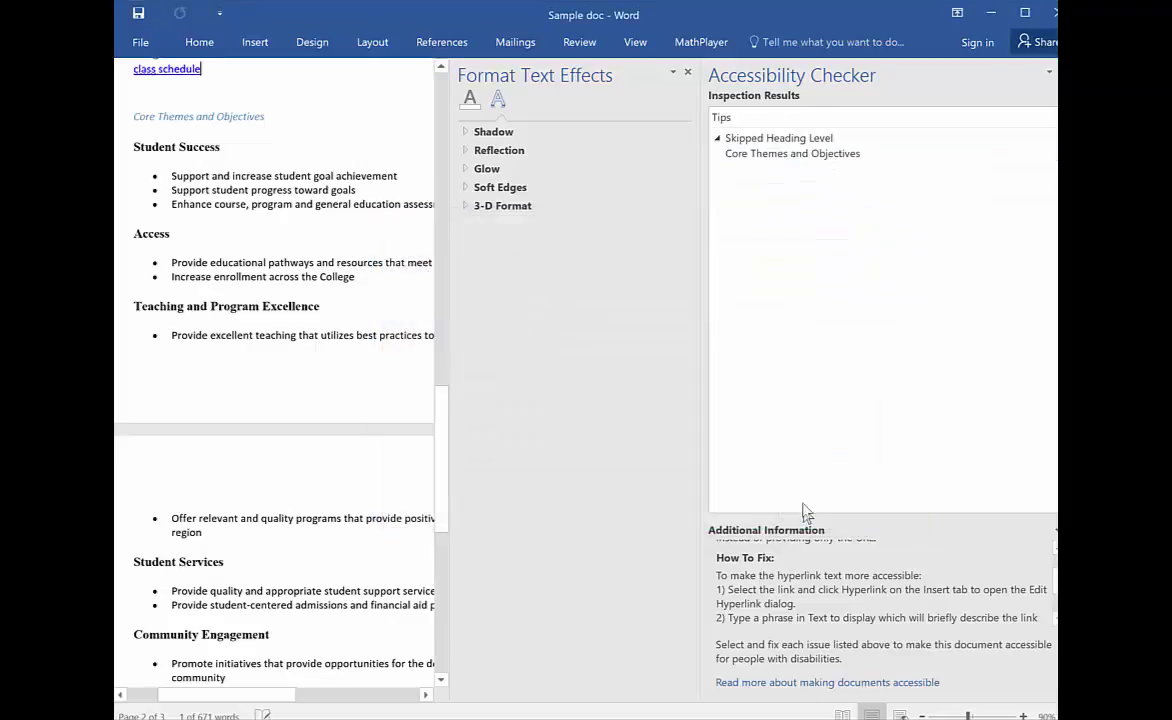
Apply the Heading 3 style to the 'Core Themes and Objectives' line.
{"action": "left_click", "coordinate": [783, 160]}
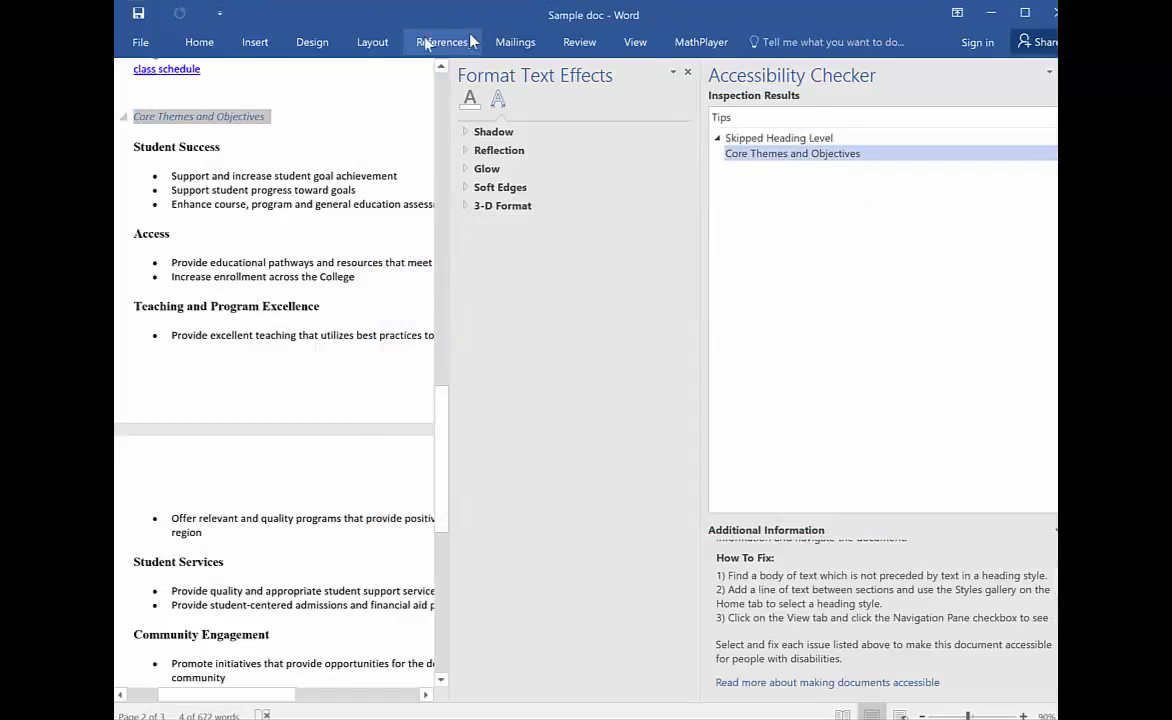
{"action": "left_click", "coordinate": [198, 44]}
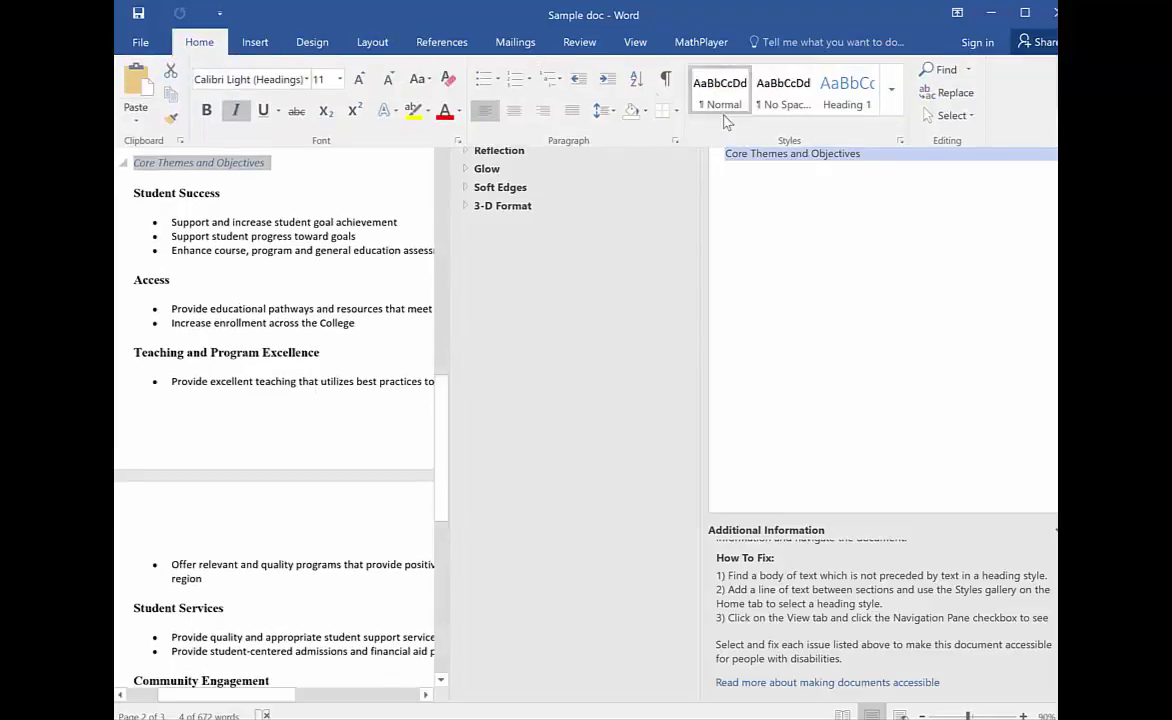
{"action": "left_click", "coordinate": [891, 90]}
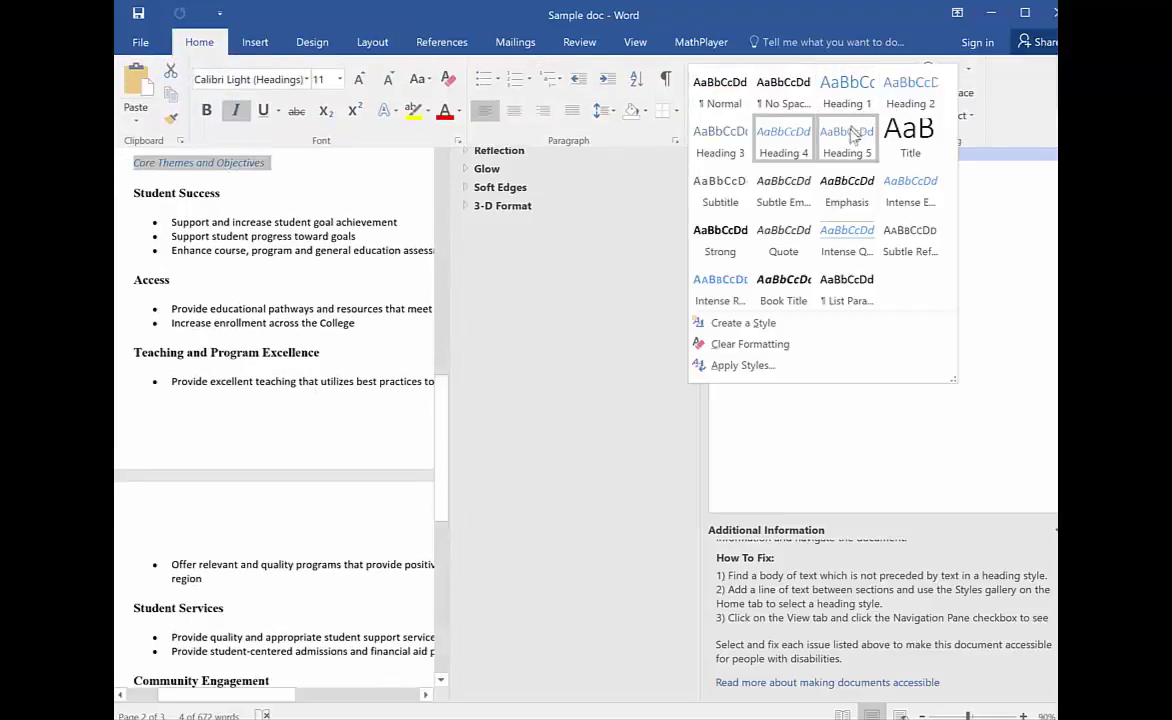
{"action": "left_click", "coordinate": [706, 150]}
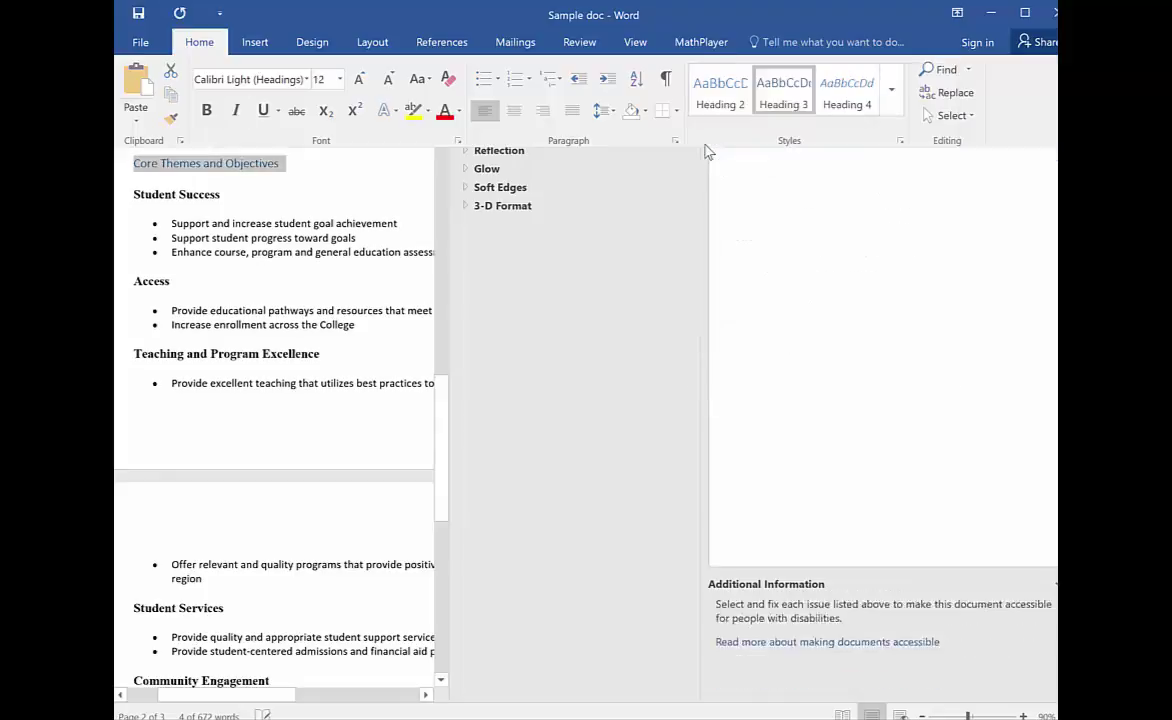